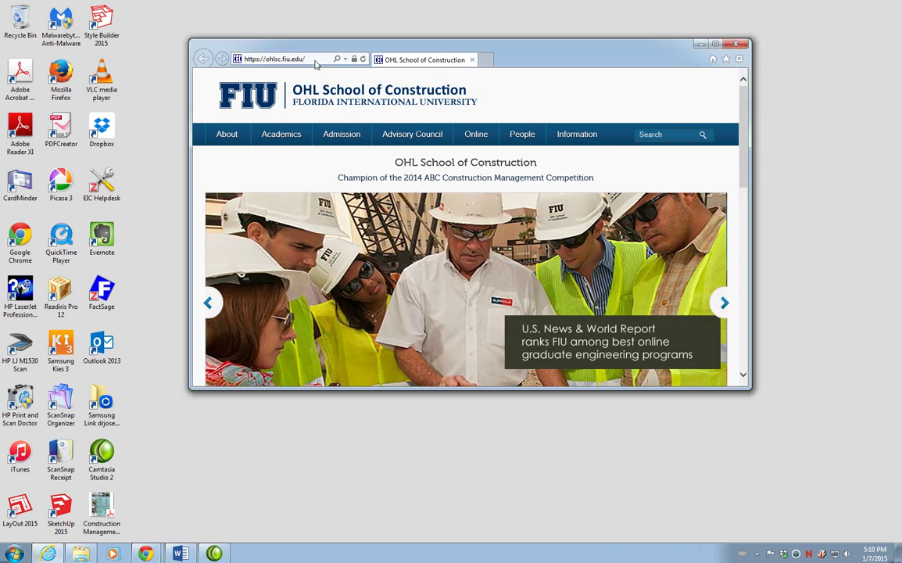
- Load the FTP site ftp.eng.fiu.edu in Internet Explorer's address bar
left_click(315, 59)
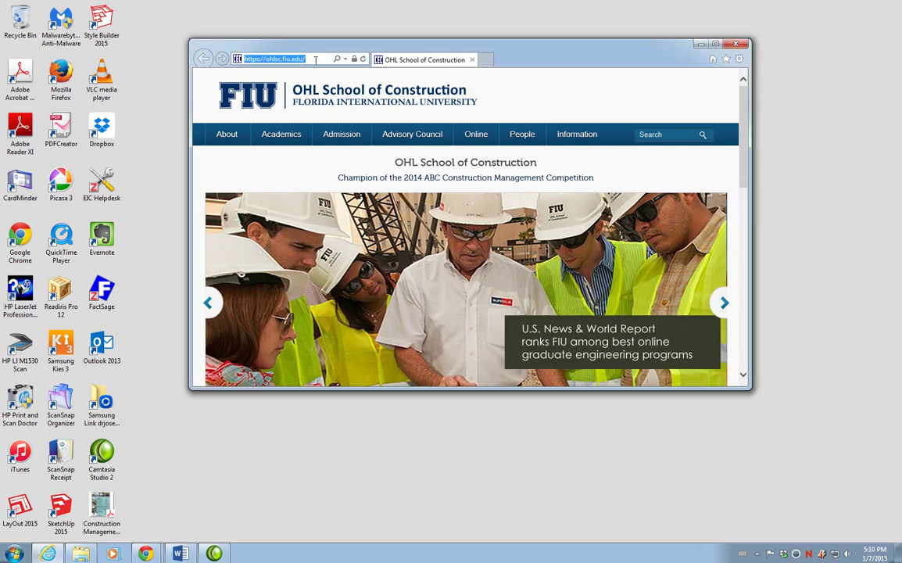
type("ftp")
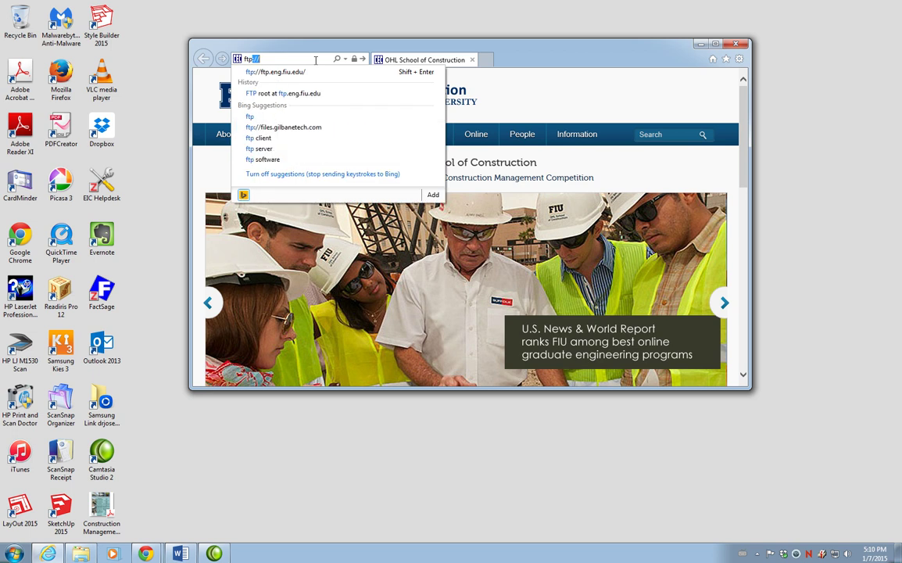
type(".")
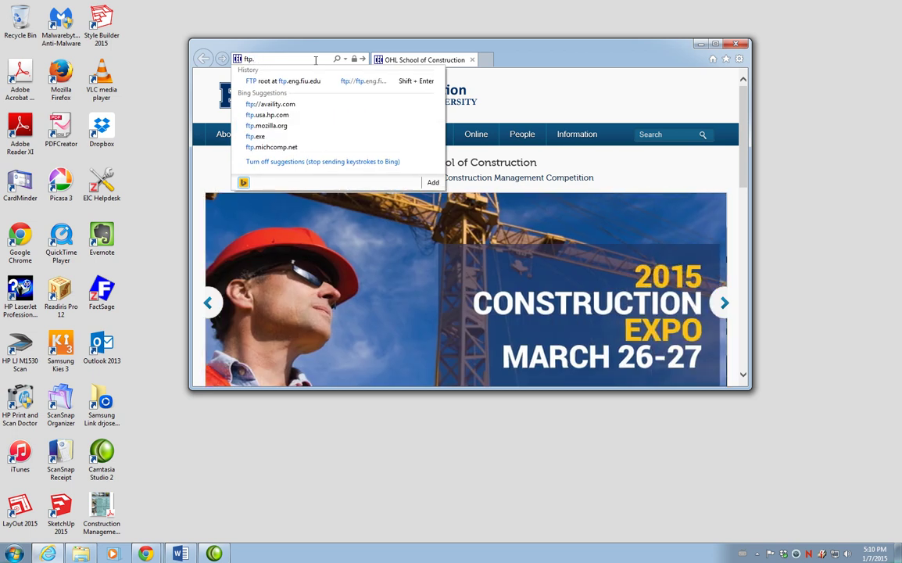
type("eng.fiu")
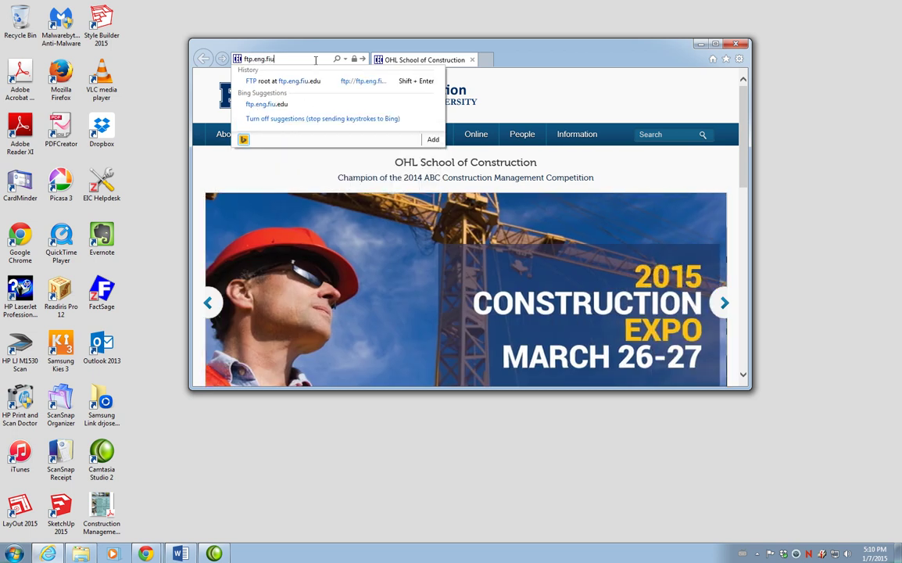
type(".edu")
key("Return")
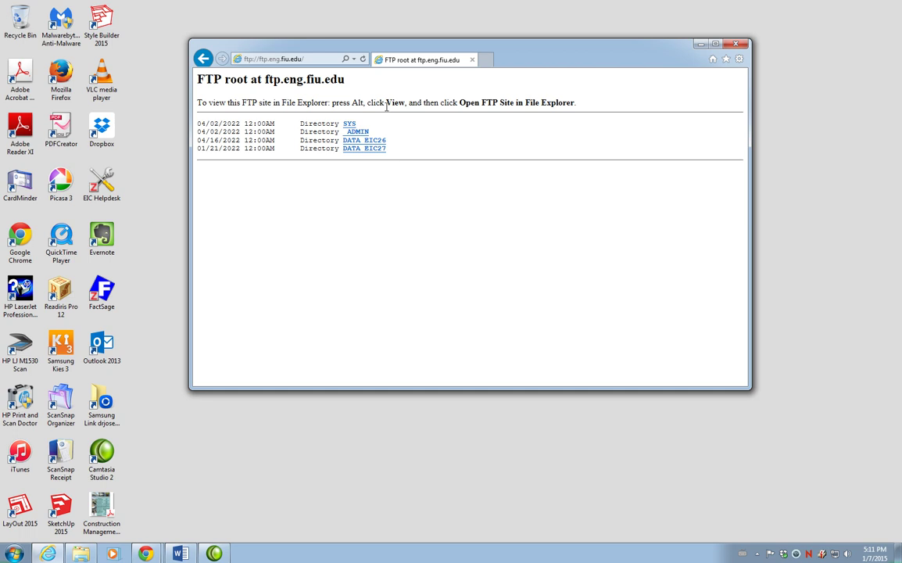
- Use the View menu's Open FTP site in File Explorer for ftp.eng.fiu.edu
key("alt")
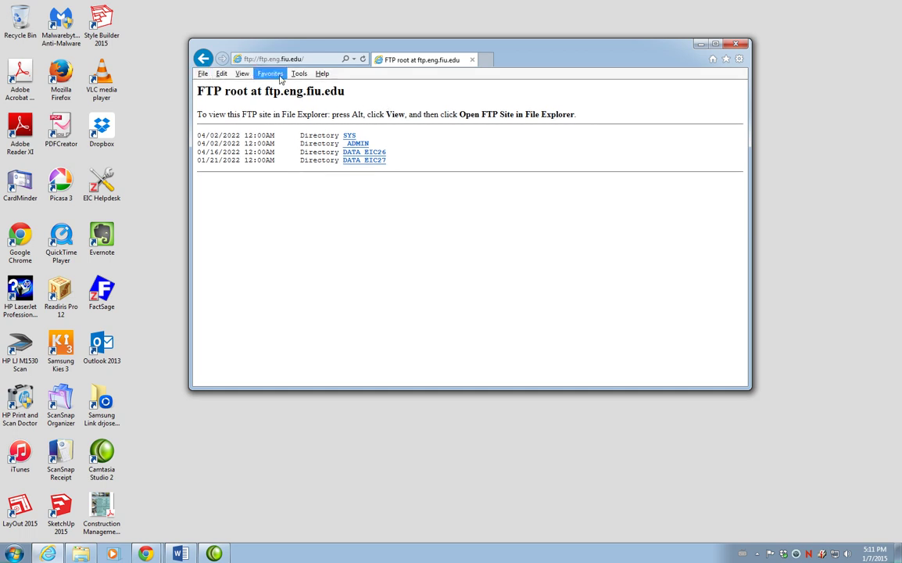
left_click(243, 74)
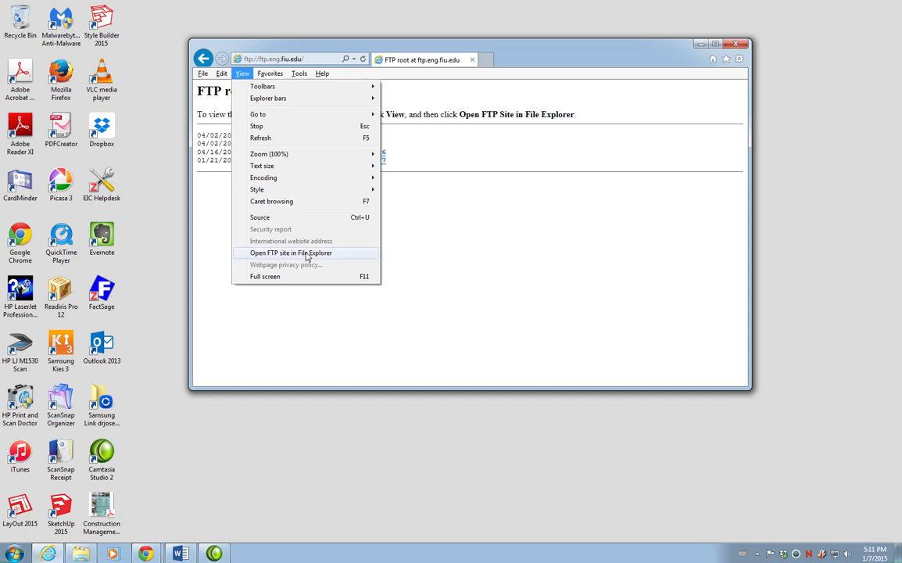
left_click(342, 255)
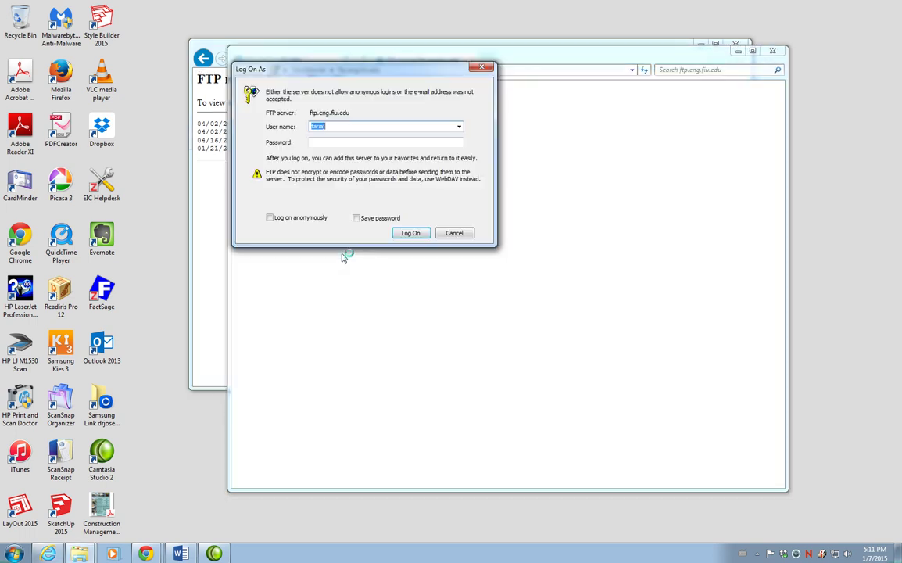
- Enter the account password in the Log On As dialog and log on to the FTP site
left_click(334, 141)
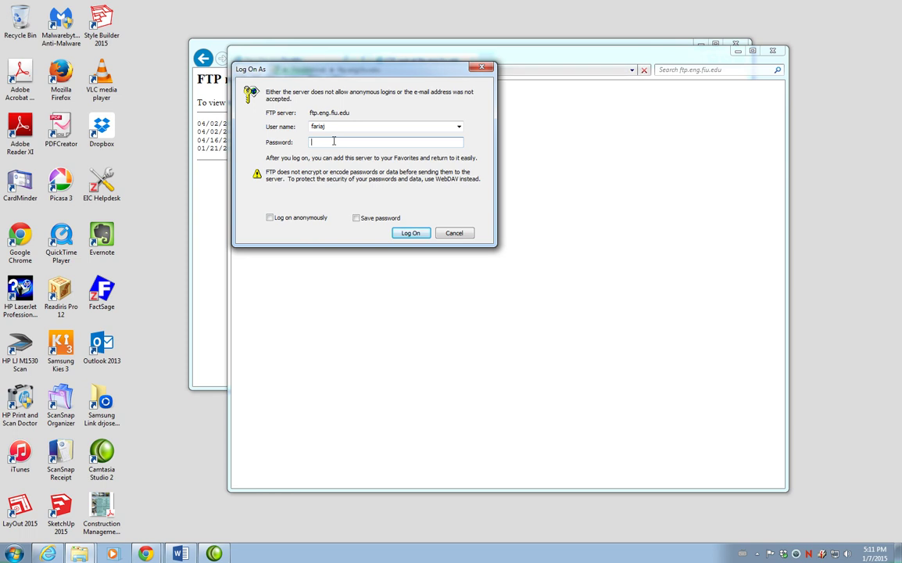
type("•••••••••••")
key("Return")
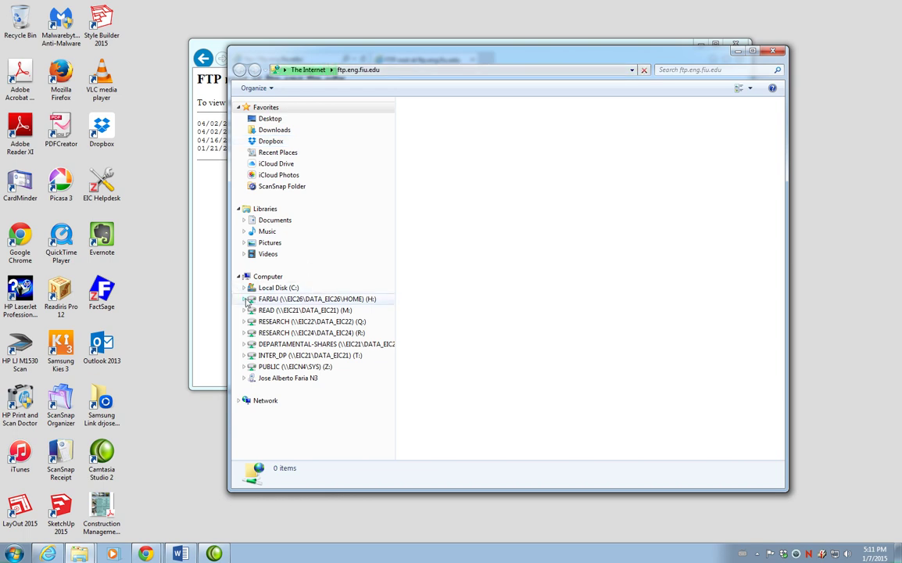
- Navigate the H: drive to OCS Documents > OST, which holds fariaj.mdb
left_click(293, 299)
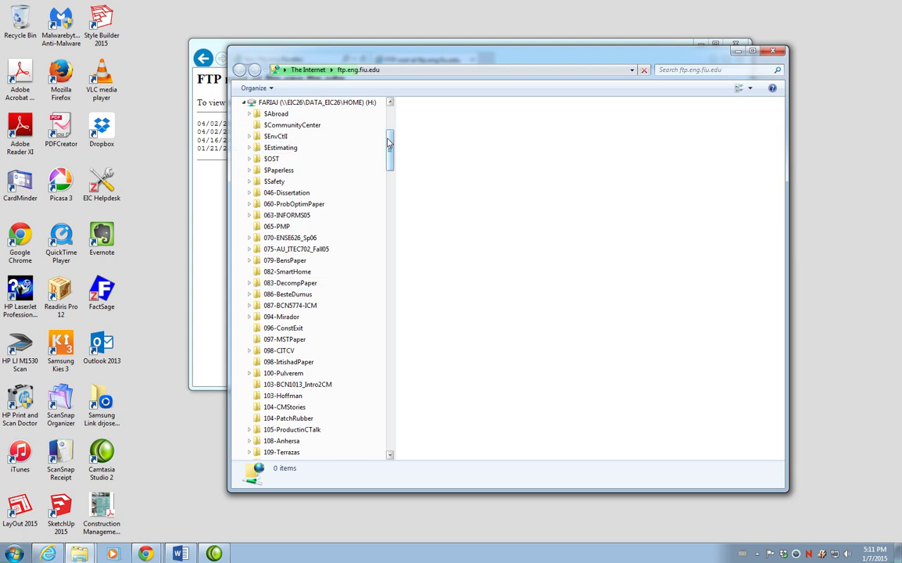
left_click_drag(390, 140, 390, 342)
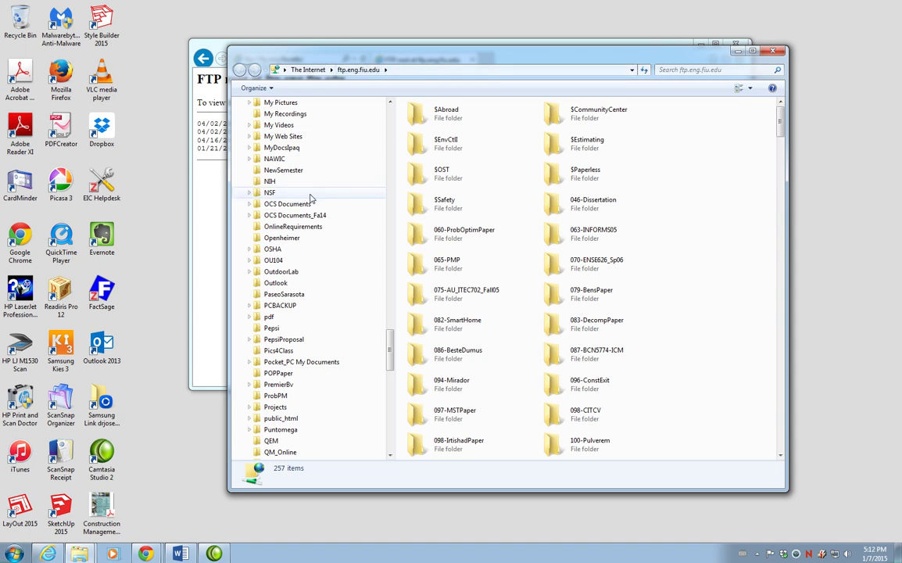
left_click(285, 205)
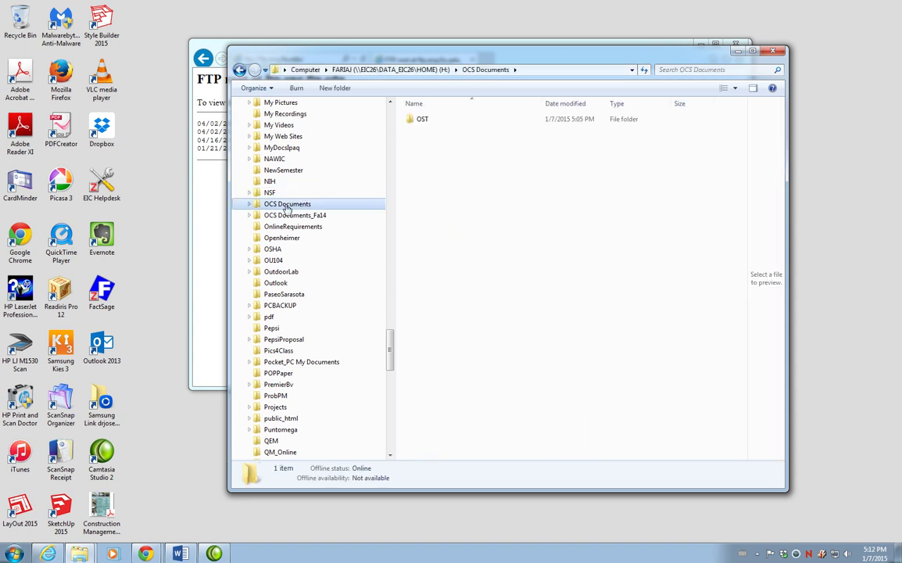
left_click(249, 204)
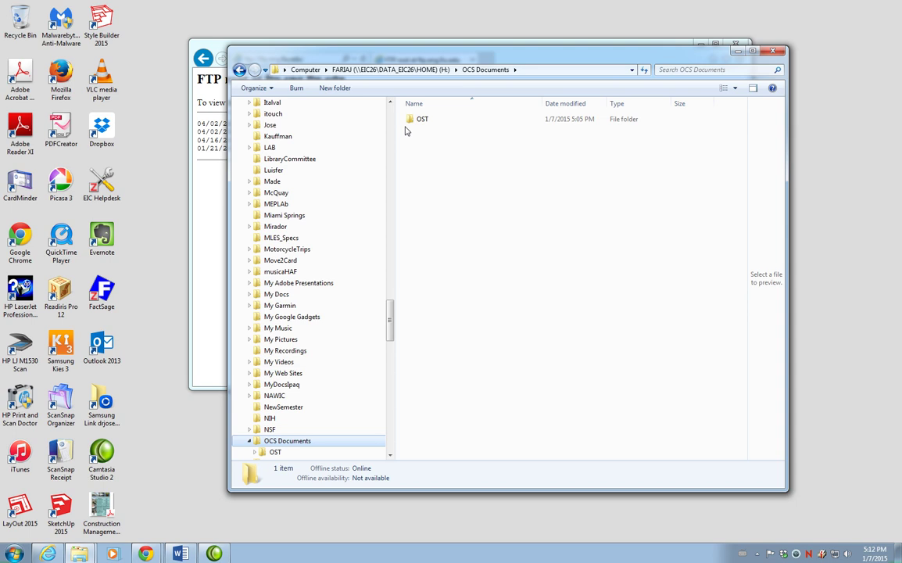
scroll(332, 344, "down", 5)
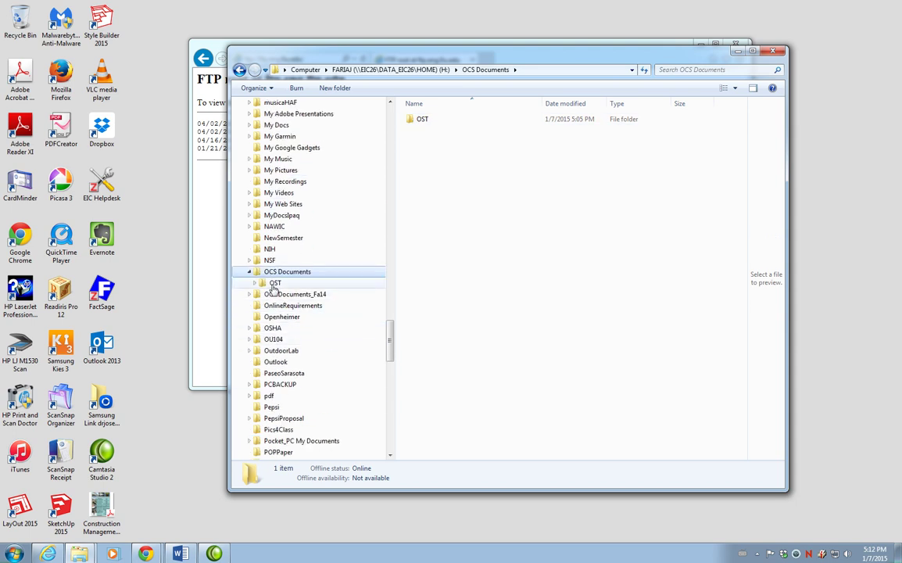
left_click(274, 285)
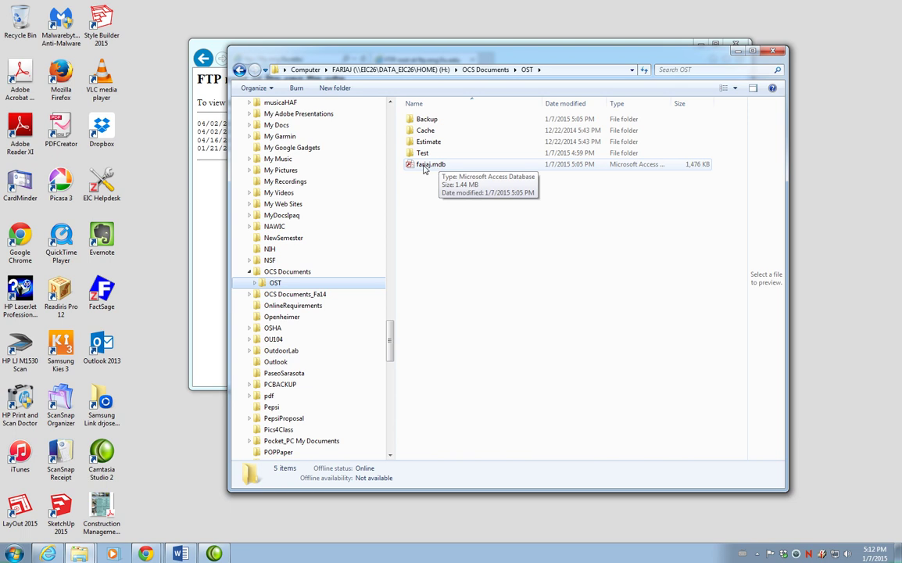
- Copy fariaj.mdb from the OST folder onto the desktop
left_click_drag(423, 168, 846, 94)
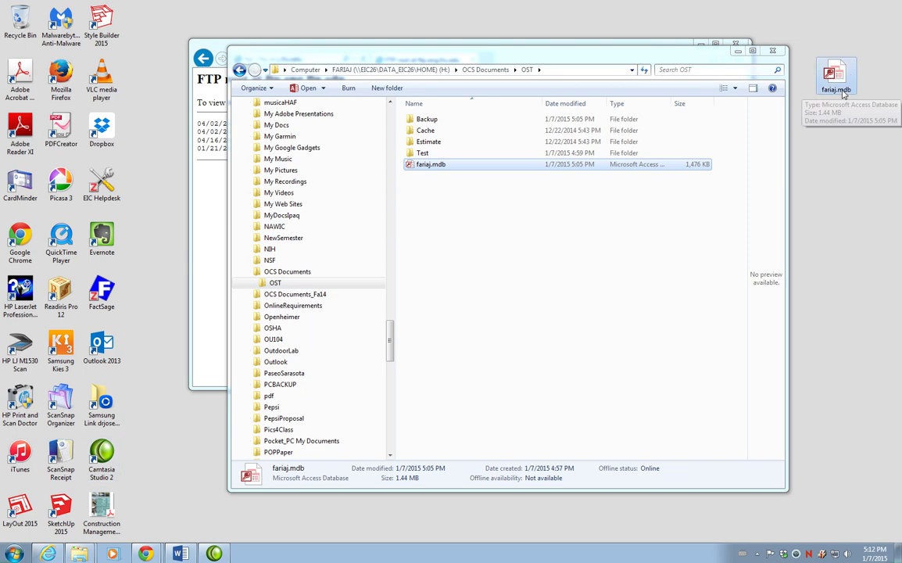
mouse_move(845, 94)
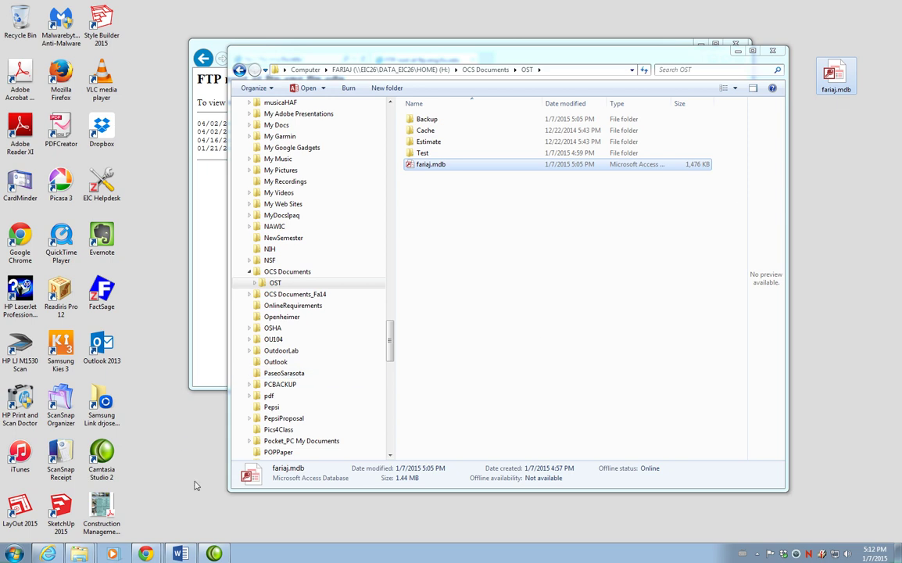
- Switch to the Blackboard Week 2 page and open the Homework #2 upload assignment
mouse_move(151, 557)
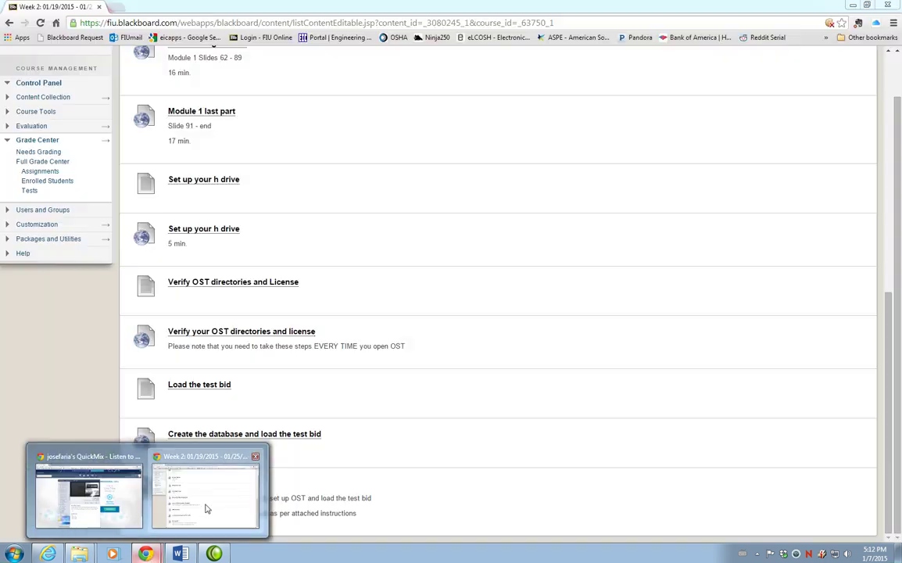
left_click(199, 508)
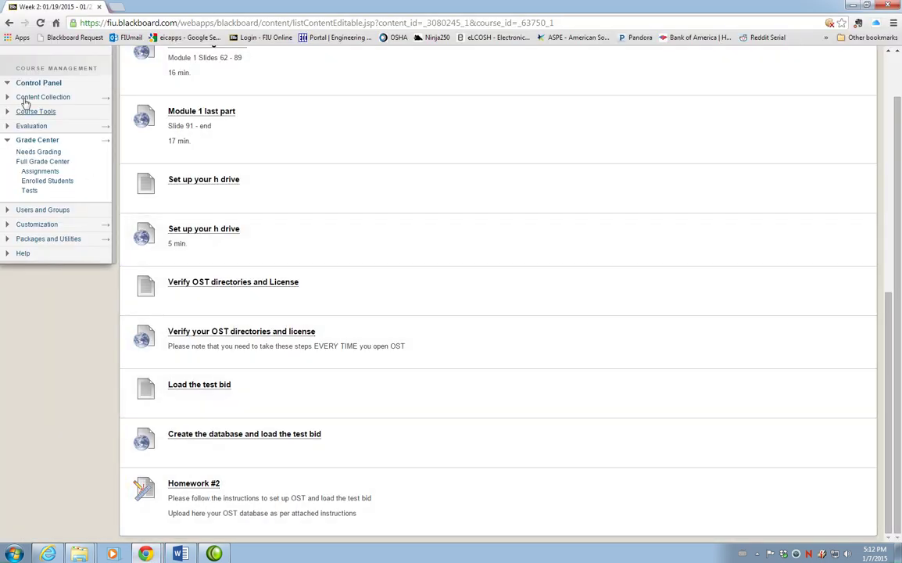
scroll(396, 290, "up", 10)
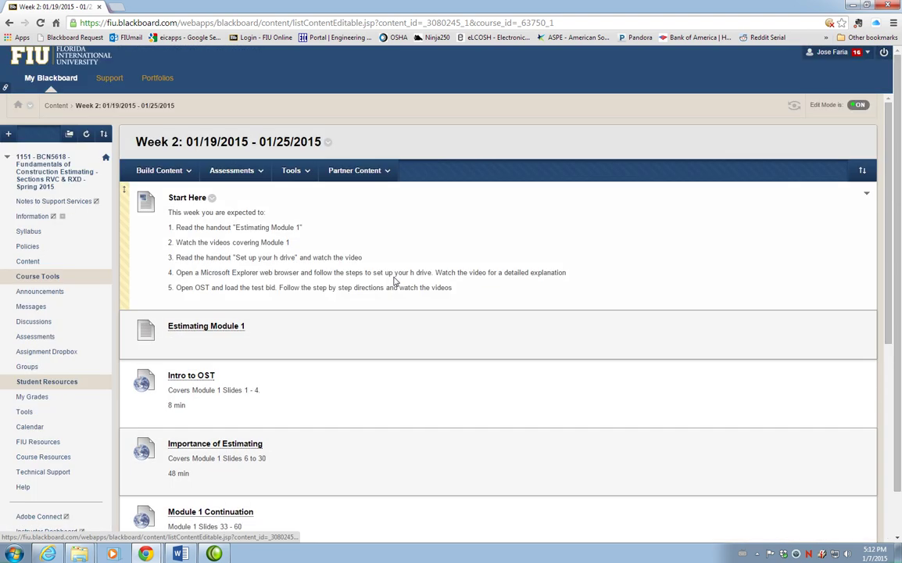
left_click(262, 172)
scroll(272, 164, "down", 8)
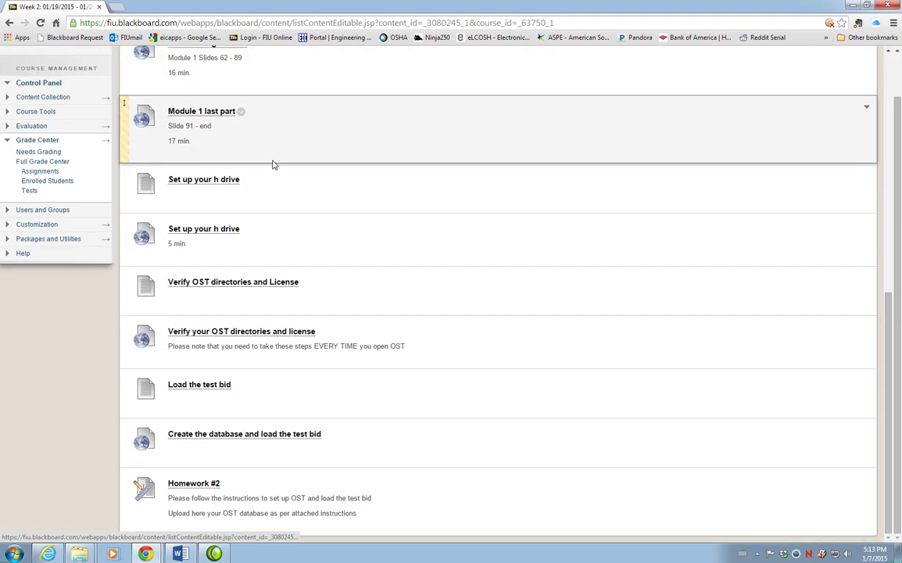
left_click(194, 484)
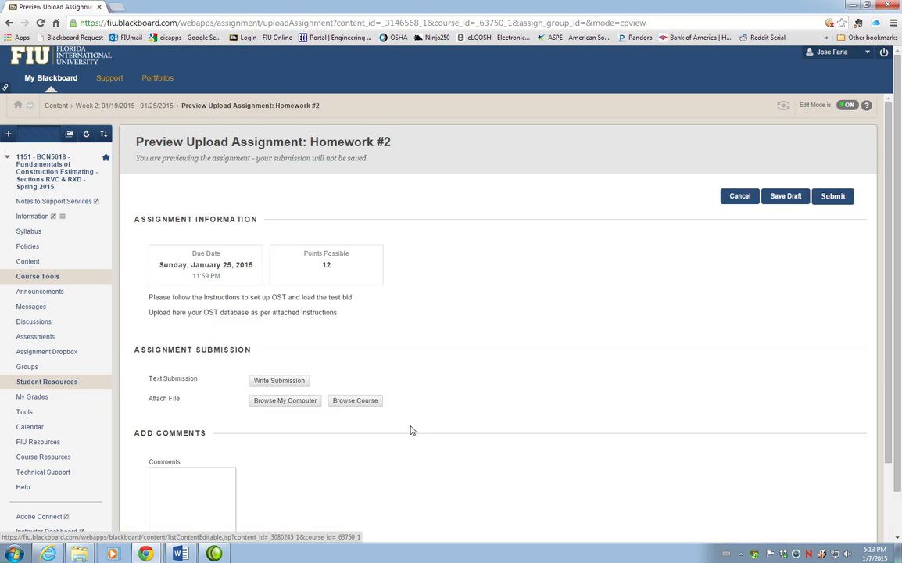
scroll(491, 384, "down", 3)
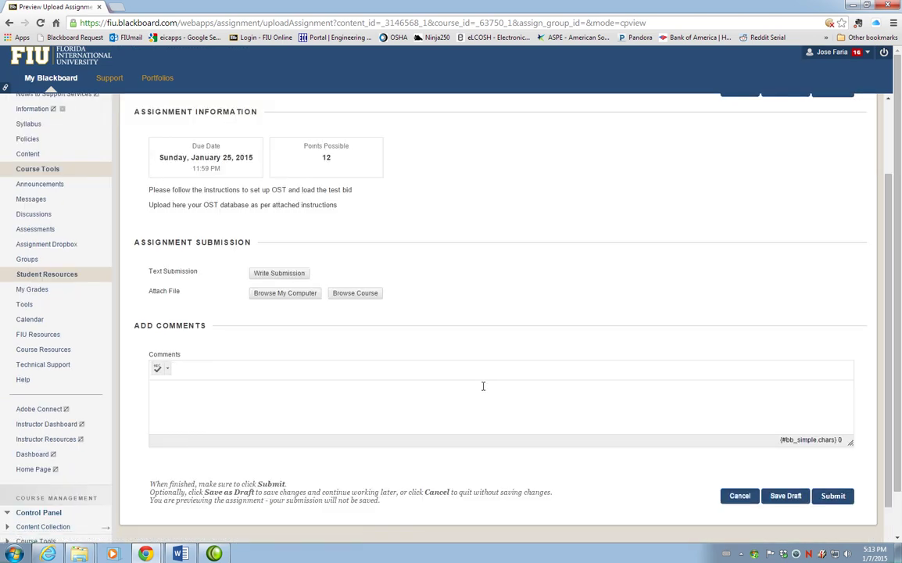
scroll(483, 386, "up", 3)
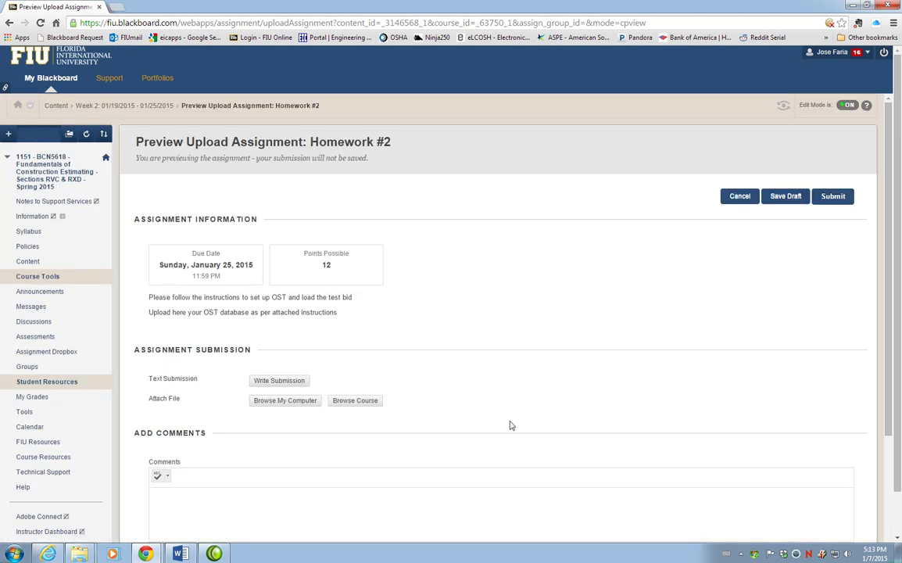
scroll(527, 343, "down", 3)
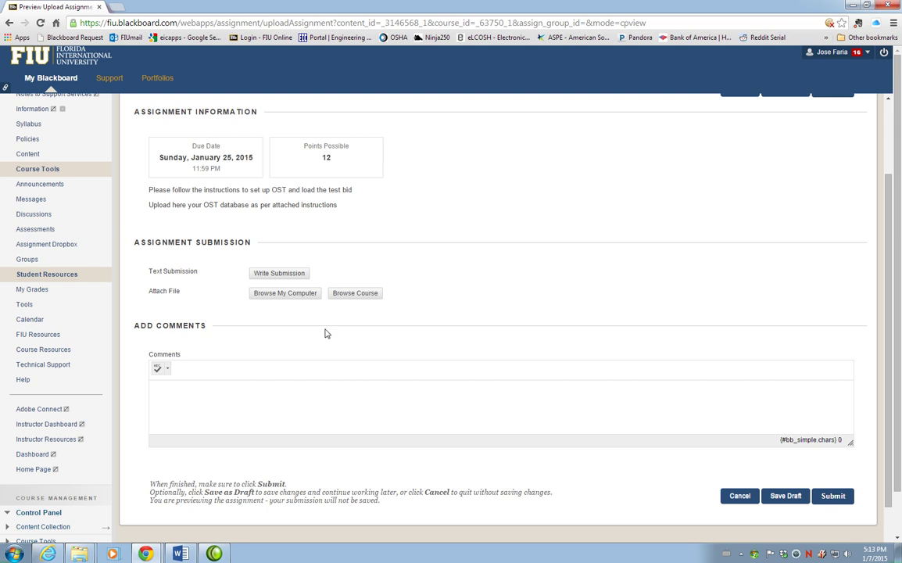
- Attach fariaj.mdb from the desktop to the Homework #2 submission via Browse My Computer
left_click(277, 295)
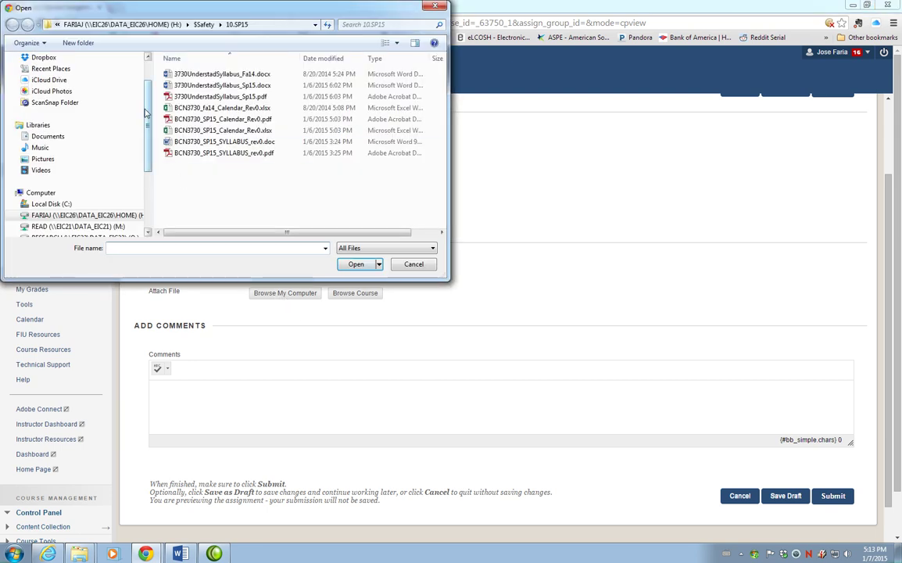
scroll(135, 117, "up", 2)
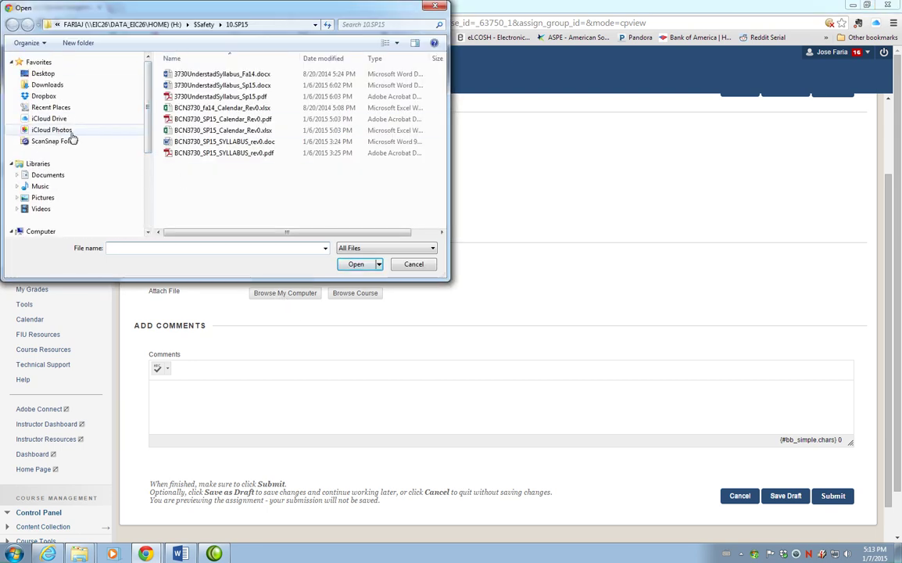
left_click(43, 73)
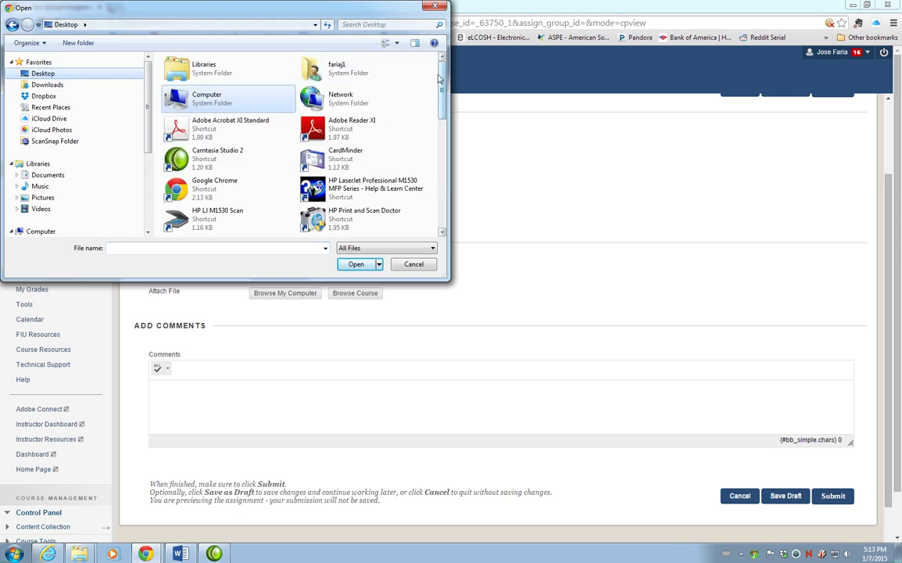
scroll(446, 147, "down", 5)
scroll(443, 148, "down", 3)
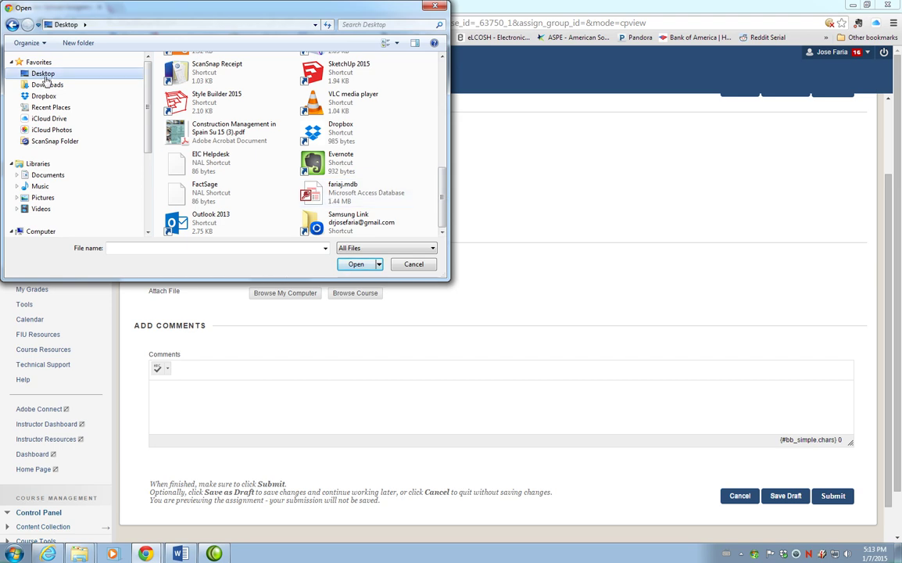
left_click(345, 192)
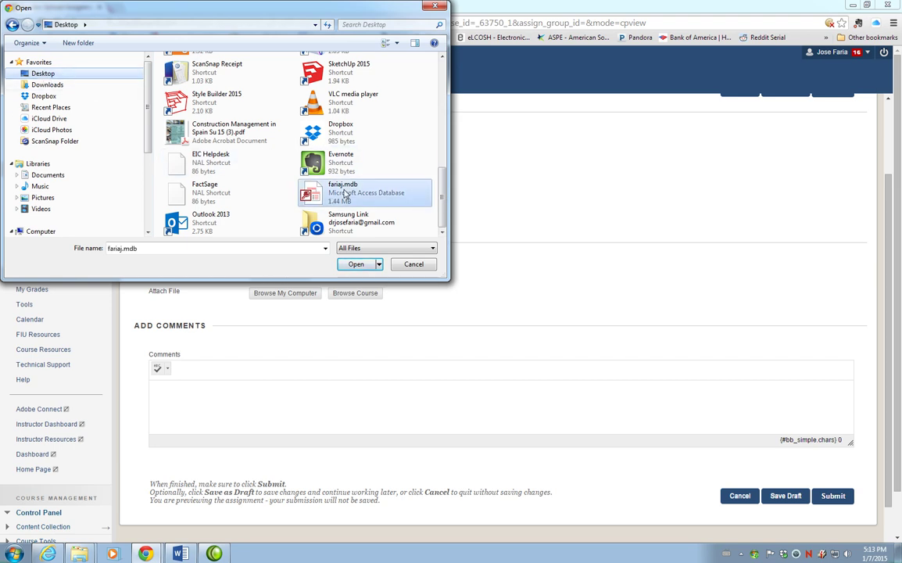
left_click(355, 265)
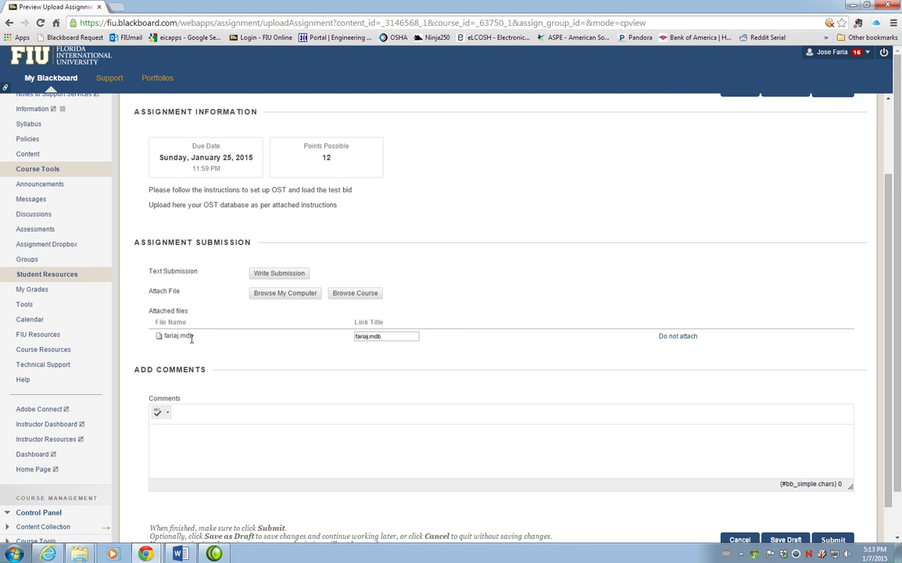
- Submit the Homework #2 assignment with fariaj.mdb attached
scroll(211, 337, "down", 3)
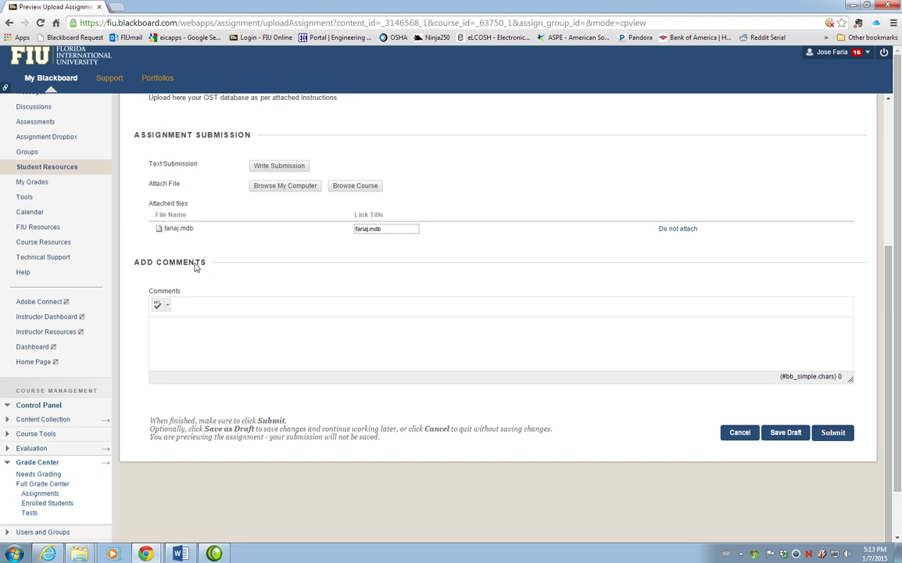
scroll(650, 395, "down", 1)
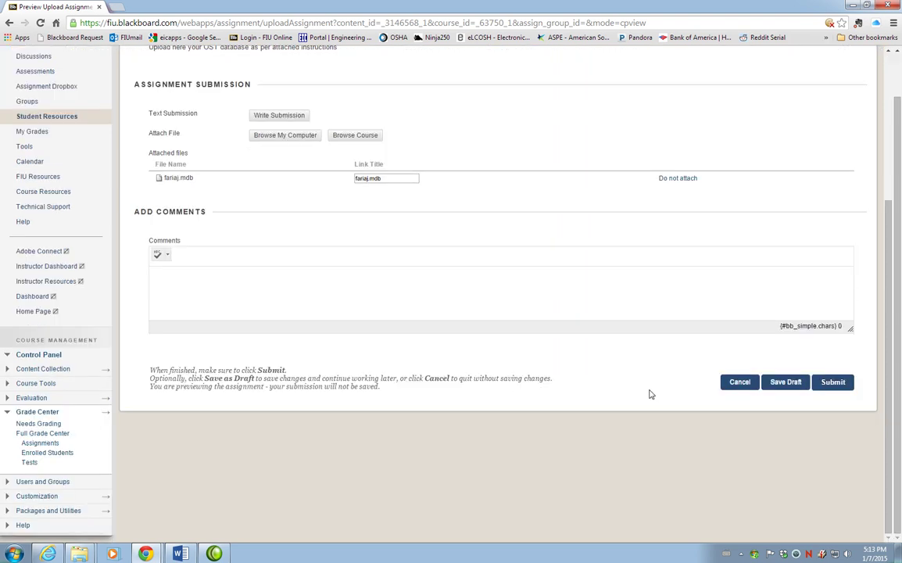
left_click(831, 384)
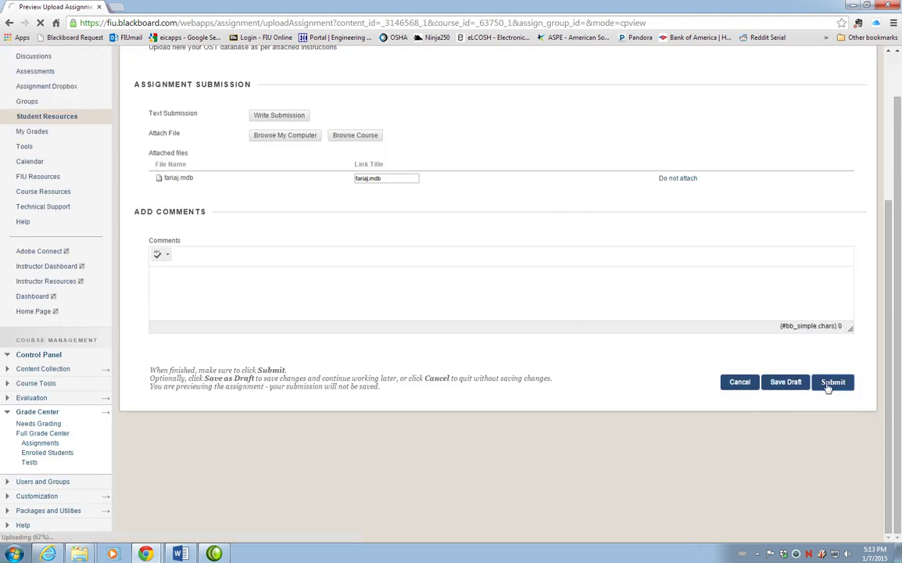